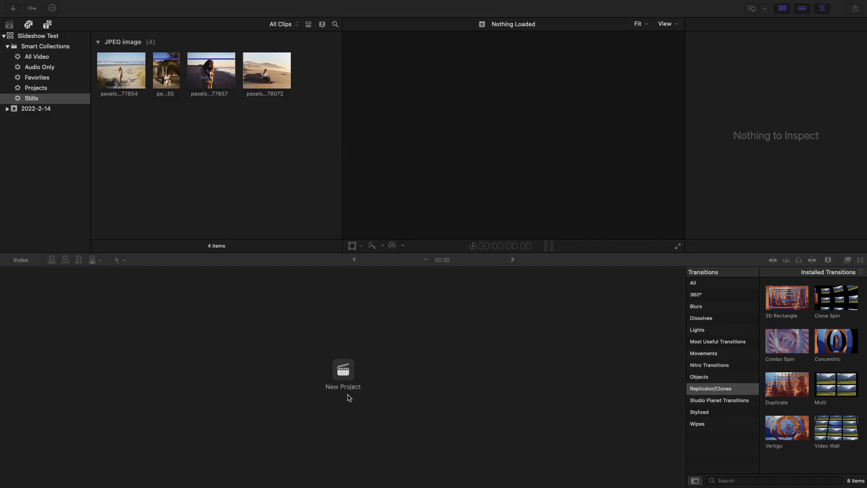
Start a new 1080p HD, 24p project and name it Slideshow.
{"action": "left_click", "coordinate": [345, 366]}
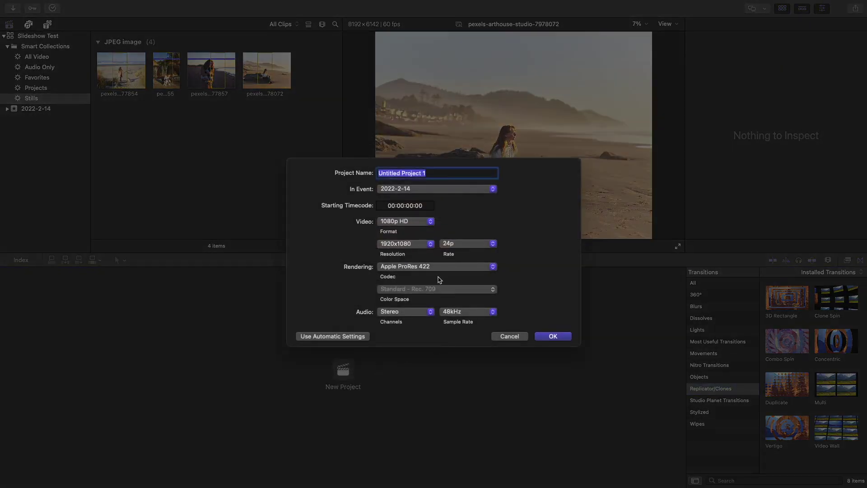
{"action": "type", "text": "Slideshow"}
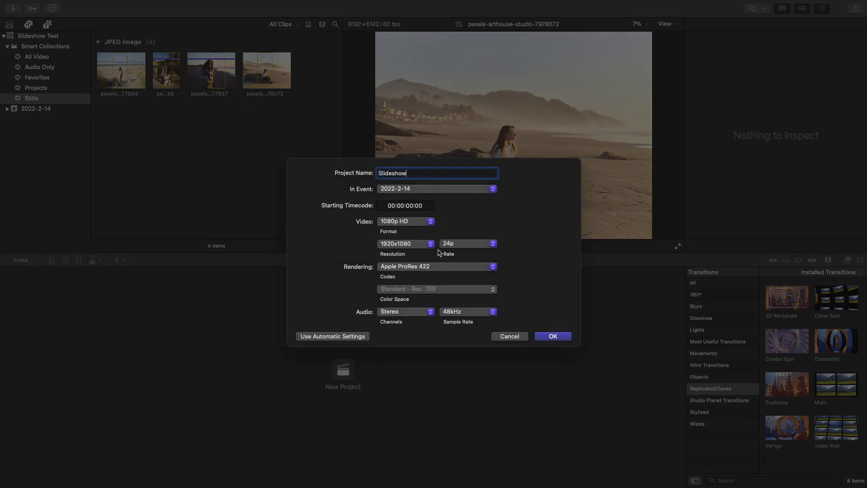
Confirm the Slideshow project and append the four beach stills, fitting the whole sequence into view.
{"action": "left_click", "coordinate": [553, 337]}
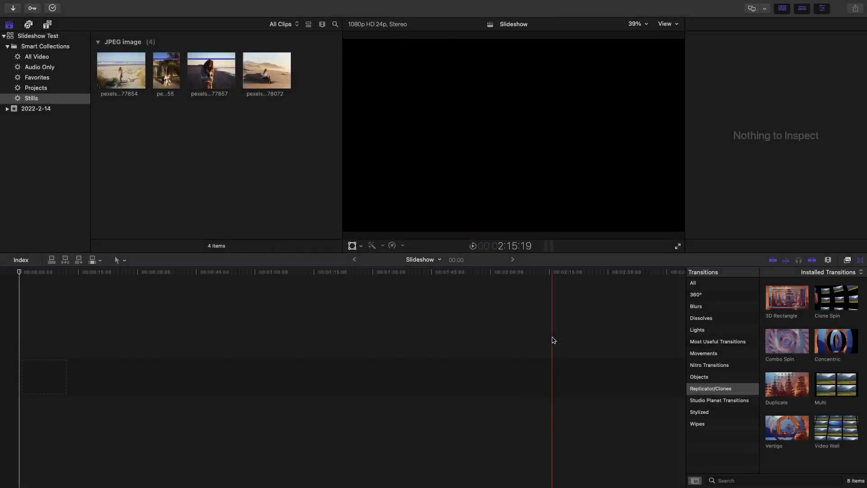
{"action": "left_click", "coordinate": [124, 76]}
{"action": "left_click", "coordinate": [168, 68], "text": "super"}
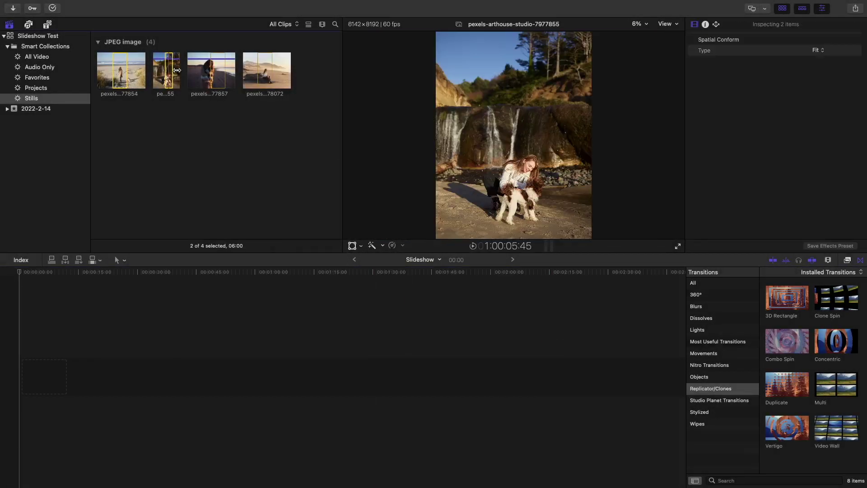
{"action": "left_click", "coordinate": [226, 71], "text": "super"}
{"action": "left_click", "coordinate": [264, 67], "text": "super"}
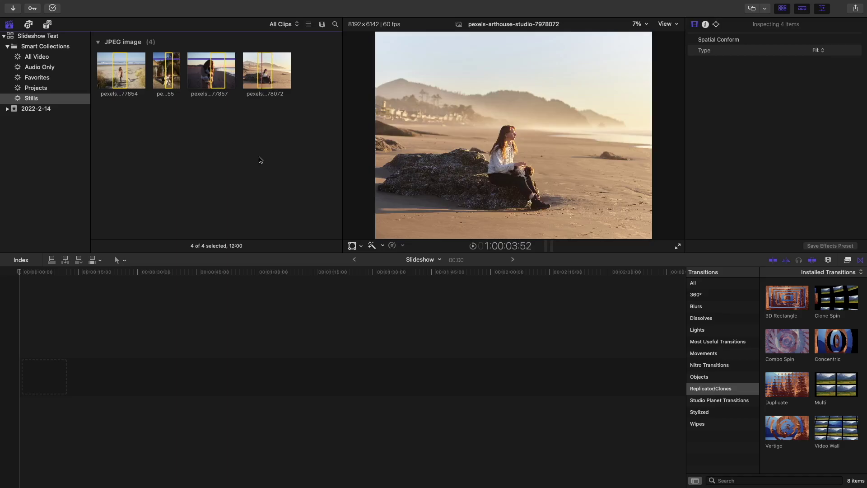
{"action": "key", "text": "e"}
{"action": "key", "text": "shift+z"}
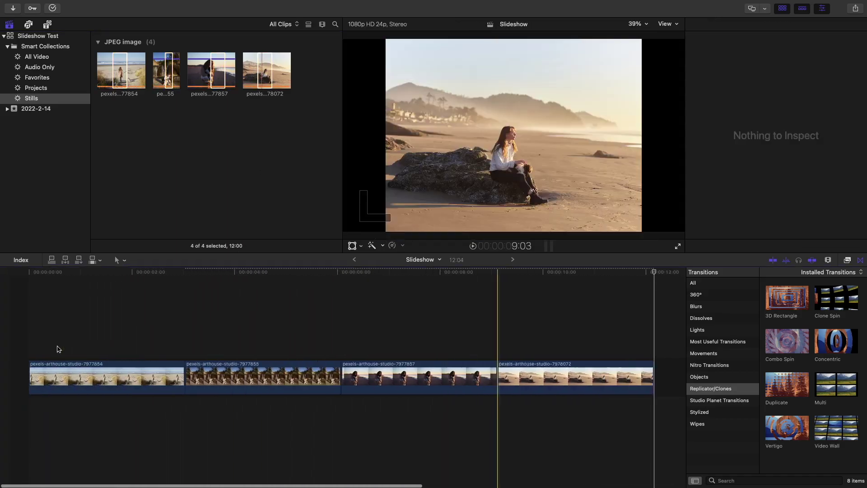
Raise Scale (All) on each clip, first to 137% and last to 205%, filling the frame.
{"action": "left_click", "coordinate": [58, 375]}
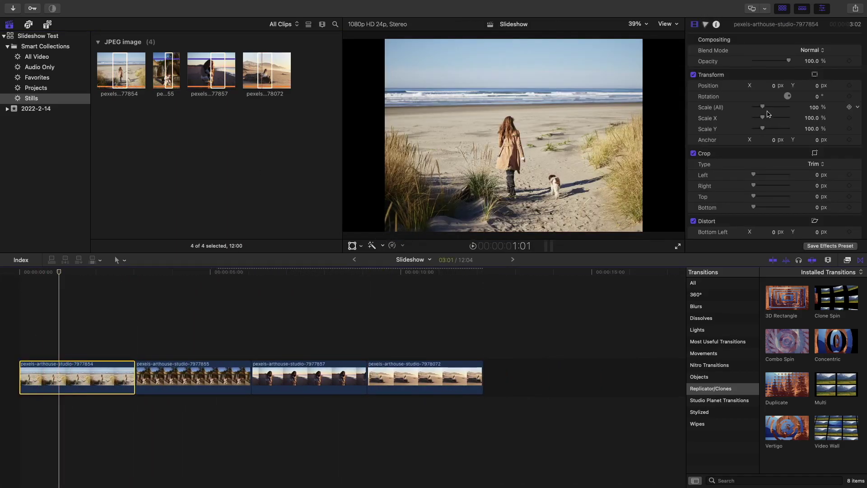
{"action": "left_click_drag", "start_coordinate": [763, 107], "coordinate": [766, 108]}
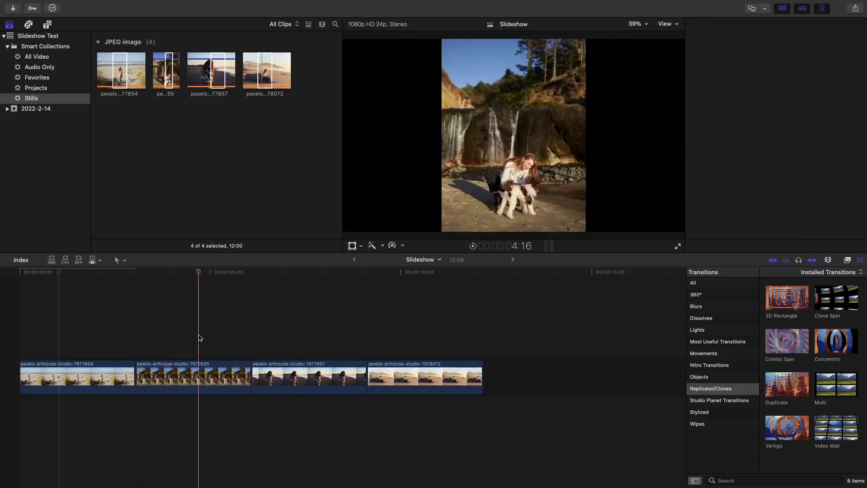
{"action": "left_click", "coordinate": [198, 377]}
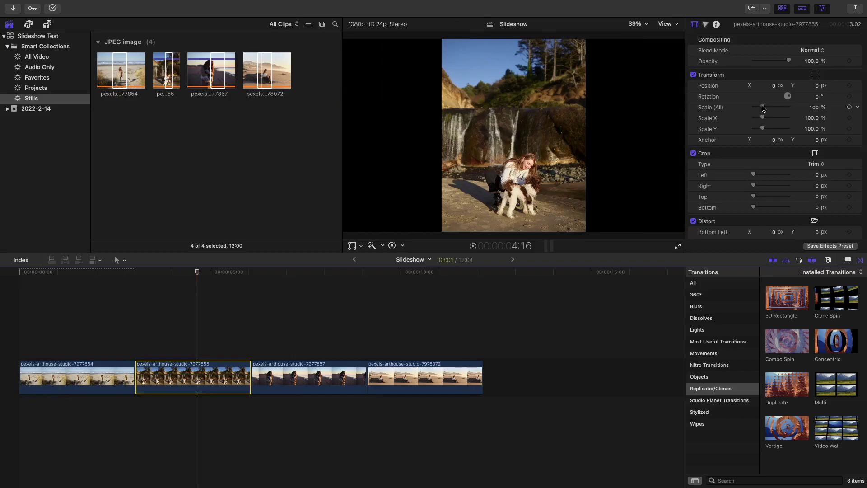
{"action": "left_click_drag", "start_coordinate": [762, 107], "coordinate": [773, 107]}
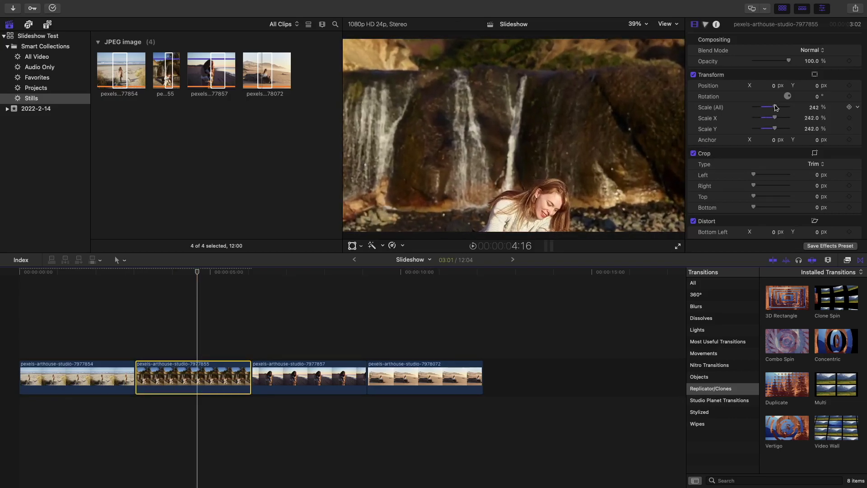
{"action": "left_click", "coordinate": [281, 350]}
{"action": "left_click", "coordinate": [281, 376]}
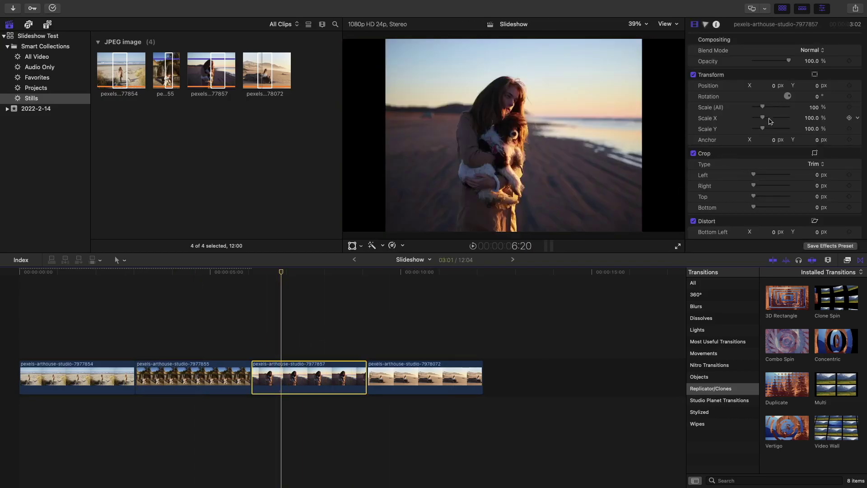
{"action": "left_click_drag", "start_coordinate": [763, 107], "coordinate": [771, 108]}
{"action": "left_click", "coordinate": [438, 377]}
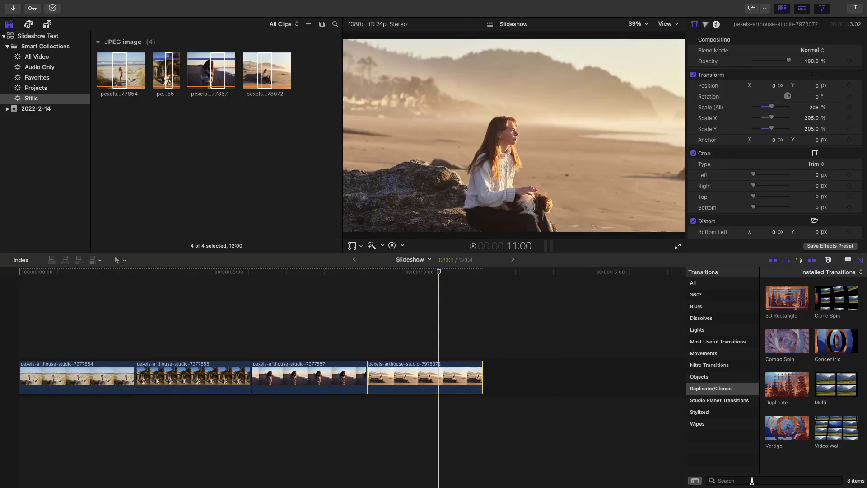
{"action": "left_click", "coordinate": [722, 282]}
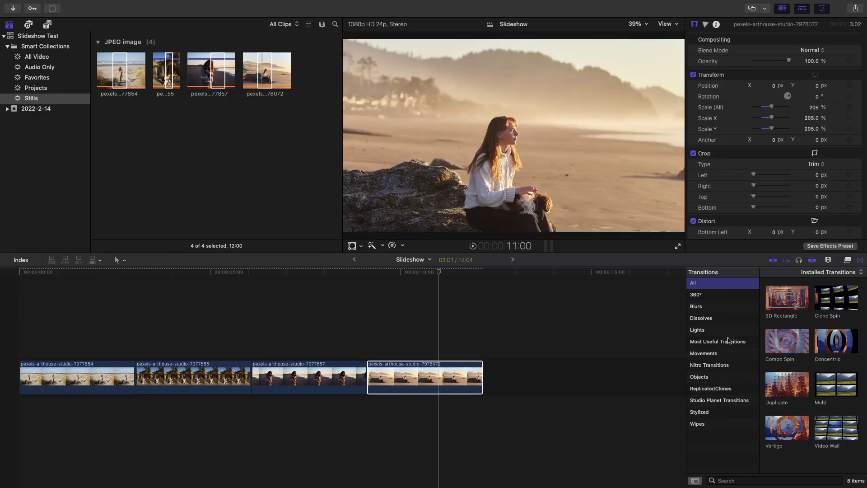
Find Photo Recall in the Effects browser and apply it to the first clip.
{"action": "left_click", "coordinate": [846, 261]}
{"action": "left_click", "coordinate": [710, 283]}
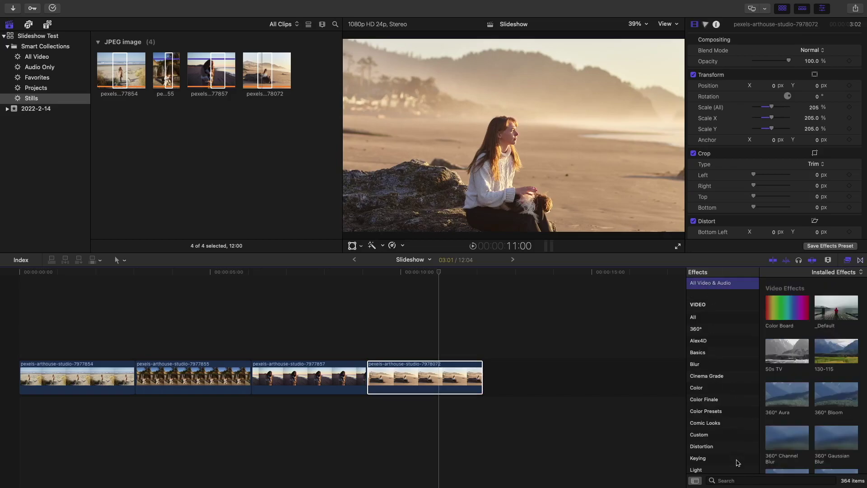
{"action": "left_click", "coordinate": [730, 480]}
{"action": "type", "text": "photo re"}
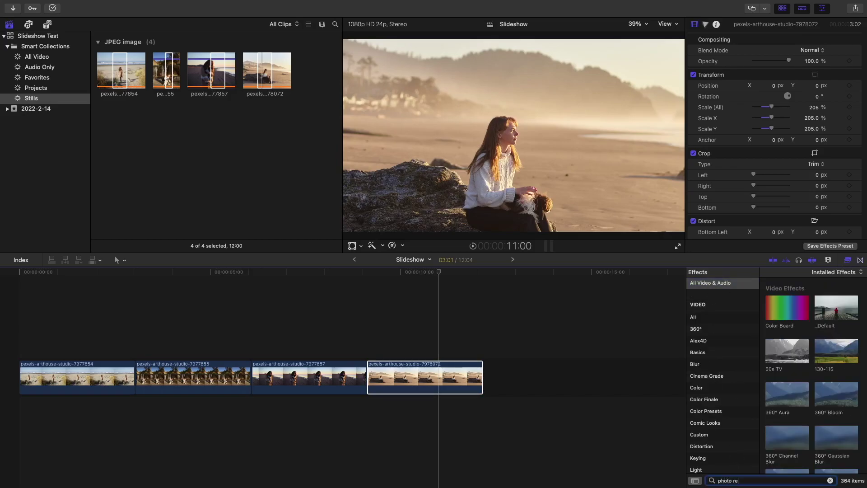
{"action": "type", "text": "call"}
{"action": "left_click_drag", "start_coordinate": [783, 293], "coordinate": [86, 374]}
Keep Photo Recall's Style on Classic, then select the second, third and fourth clips.
{"action": "left_click", "coordinate": [64, 374]}
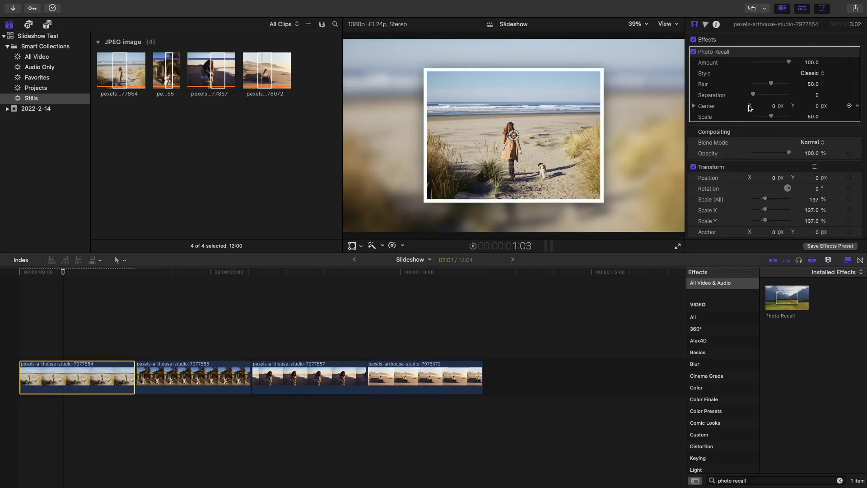
{"action": "left_click", "coordinate": [810, 73]}
{"action": "left_click", "coordinate": [808, 73]}
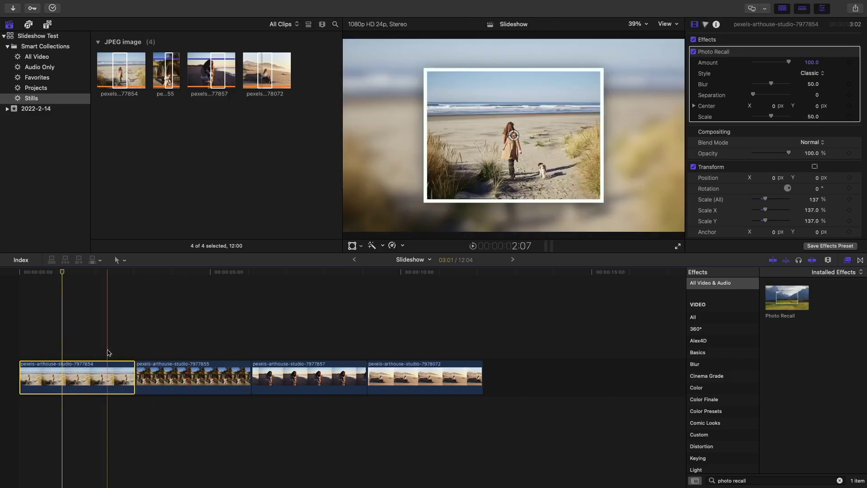
{"action": "left_click_drag", "start_coordinate": [180, 332], "coordinate": [466, 459]}
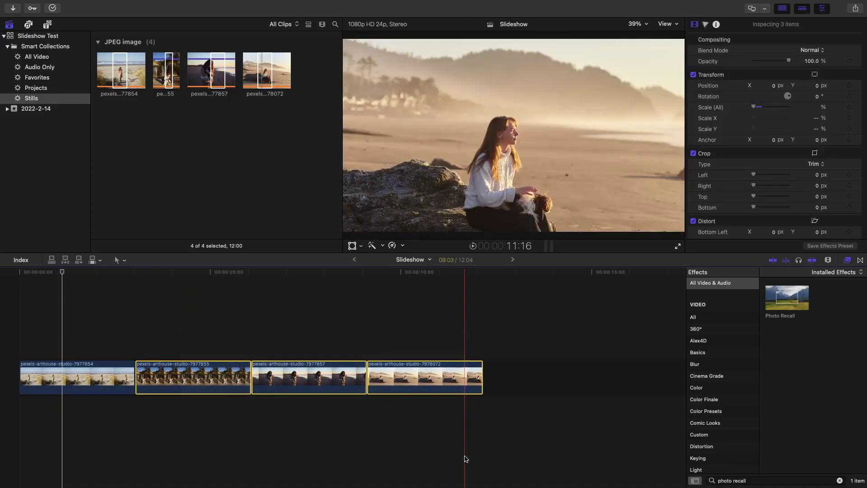
Paste only the Photo Recall attribute onto clips 2–4, leaving Transform unchecked.
{"action": "key", "text": "super+shift+v"}
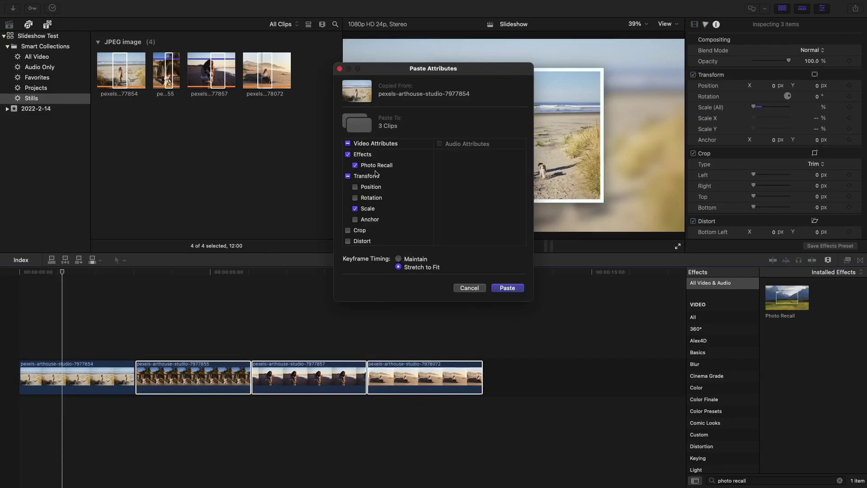
{"action": "left_click", "coordinate": [347, 176]}
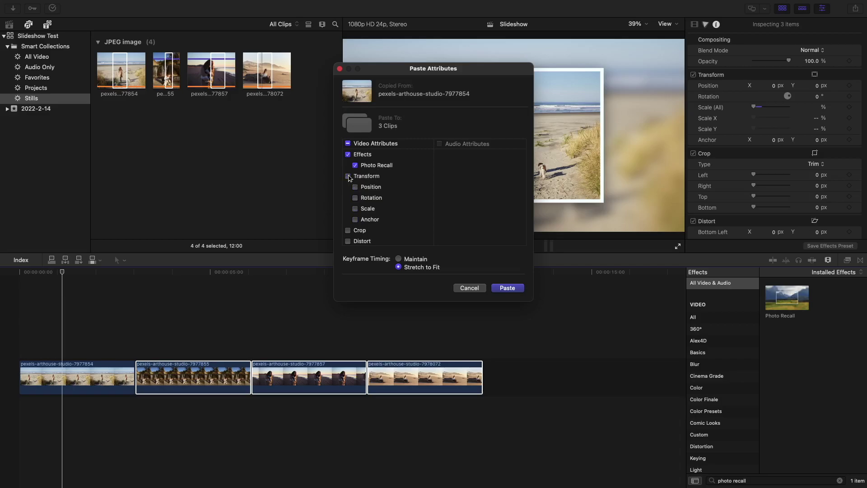
{"action": "left_click", "coordinate": [507, 288]}
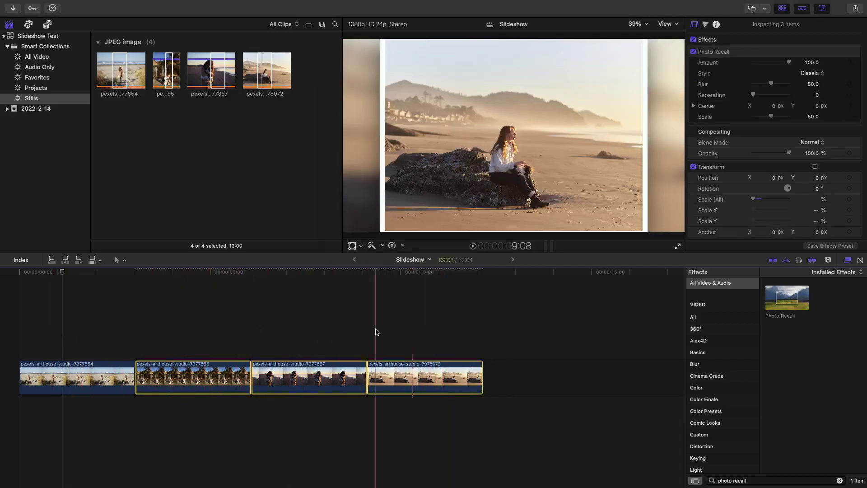
Adjust the Photo Recall frame scale to 65.25 on the first photo and 39.88 on the second.
{"action": "left_click", "coordinate": [95, 348]}
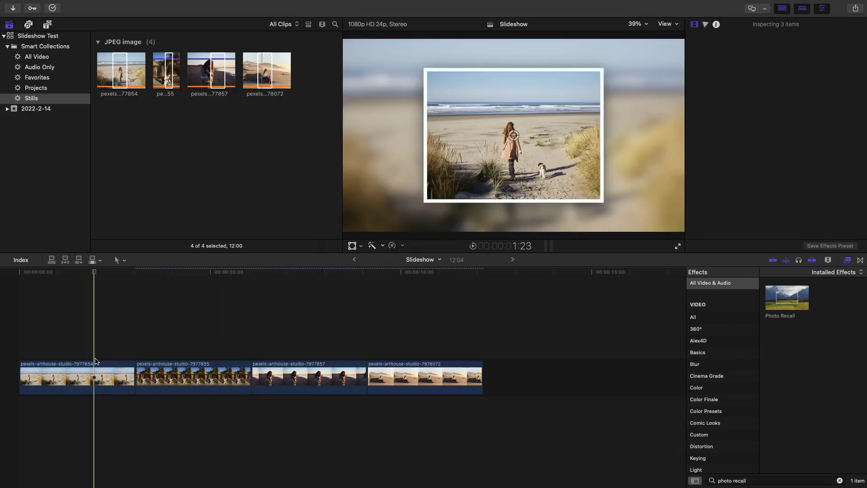
{"action": "left_click", "coordinate": [97, 363]}
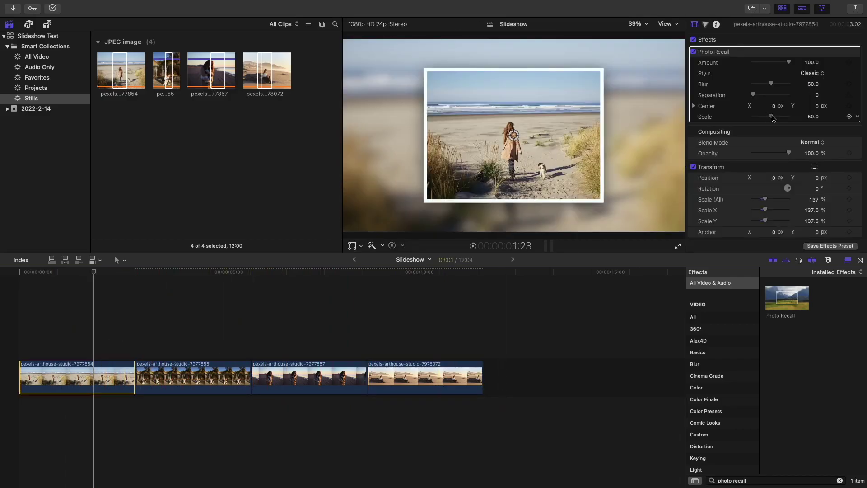
{"action": "left_click_drag", "start_coordinate": [772, 118], "coordinate": [775, 118]}
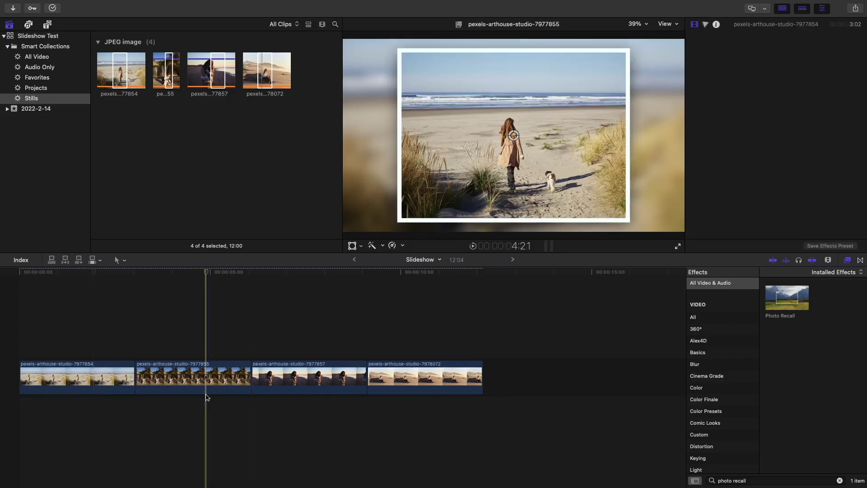
{"action": "left_click", "coordinate": [206, 380]}
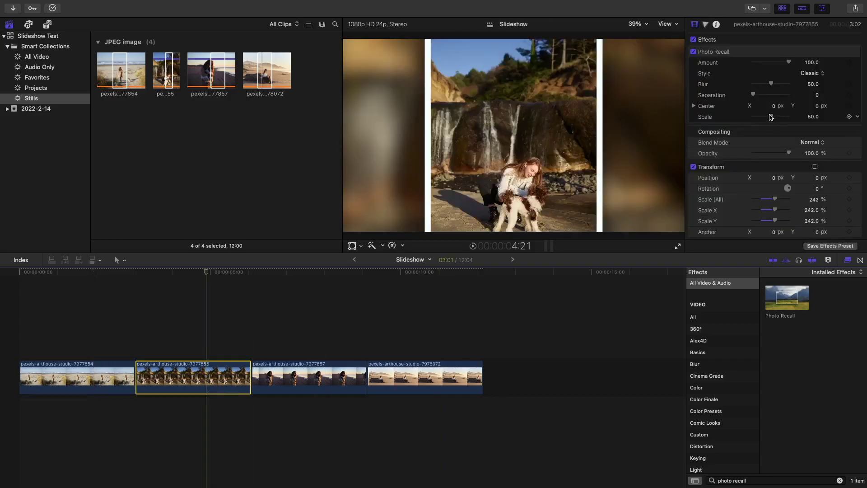
{"action": "left_click_drag", "start_coordinate": [770, 117], "coordinate": [766, 117]}
Preview the third and fourth photos' Photo Recall frames in the viewer.
{"action": "left_click", "coordinate": [294, 348]}
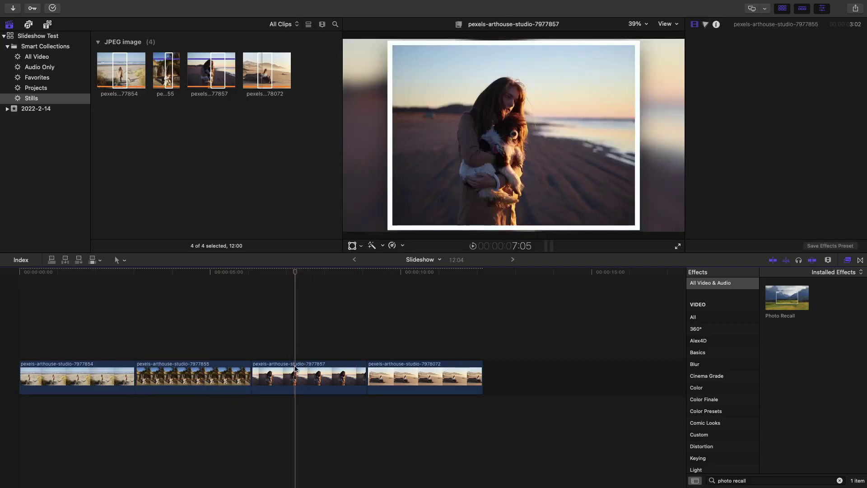
{"action": "left_click", "coordinate": [294, 377]}
{"action": "left_click", "coordinate": [440, 377]}
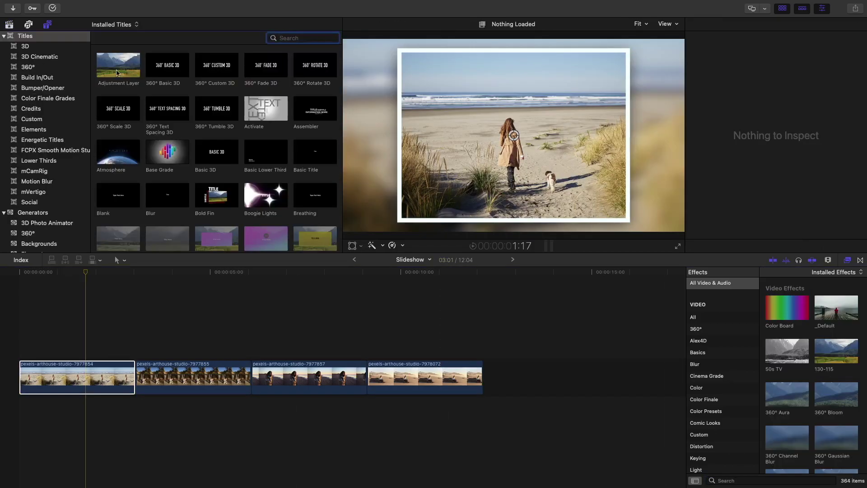
Drop an Adjustment Layer above the clips, extend it to the last clip's end, and return to the start.
{"action": "left_click_drag", "start_coordinate": [119, 74], "coordinate": [2, 347]}
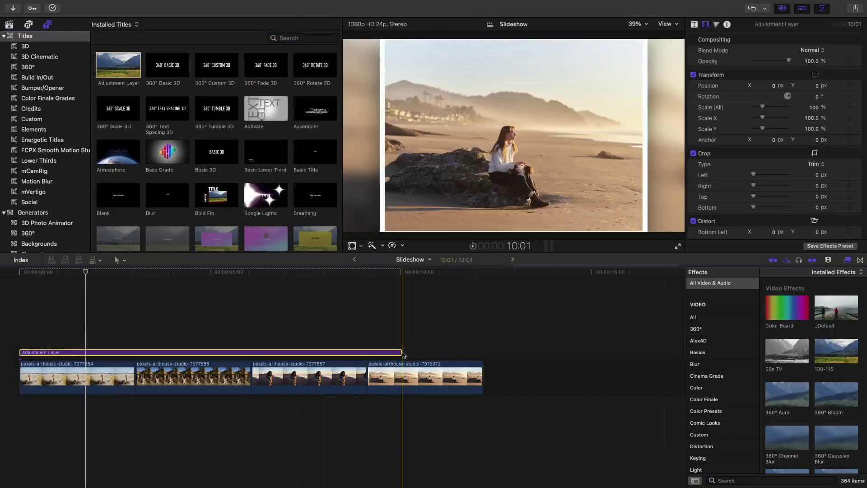
{"action": "left_click_drag", "start_coordinate": [400, 352], "coordinate": [482, 353]}
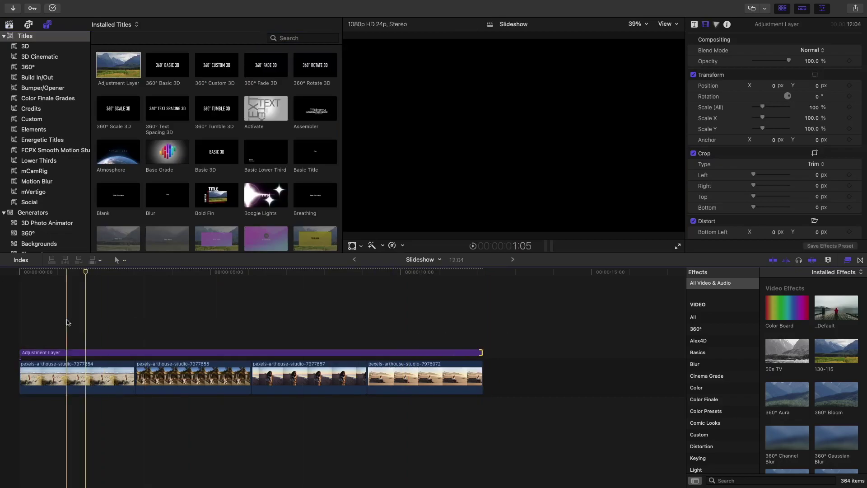
{"action": "left_click", "coordinate": [25, 333]}
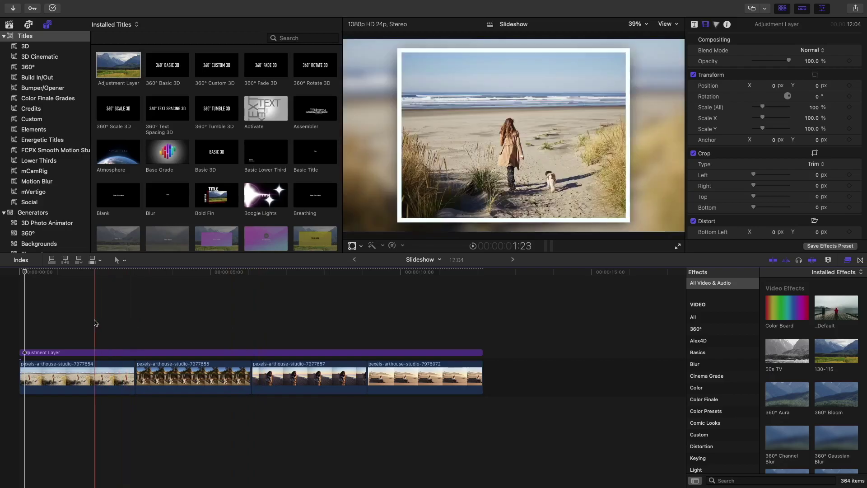
Apply Handheld (Shakiness 20, Distance 30) to the Adjustment Layer and play back the shake.
{"action": "left_click", "coordinate": [748, 480]}
{"action": "type", "text": "handheld"}
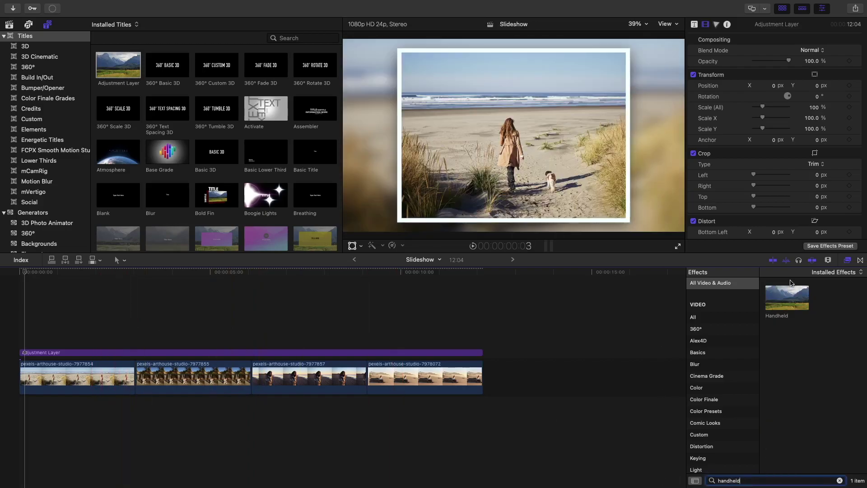
{"action": "left_click_drag", "start_coordinate": [786, 297], "coordinate": [334, 355]}
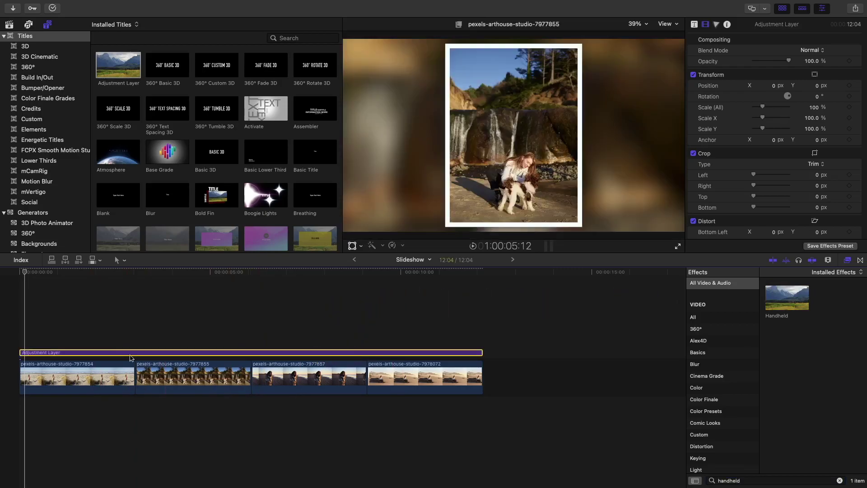
{"action": "key", "text": "space"}
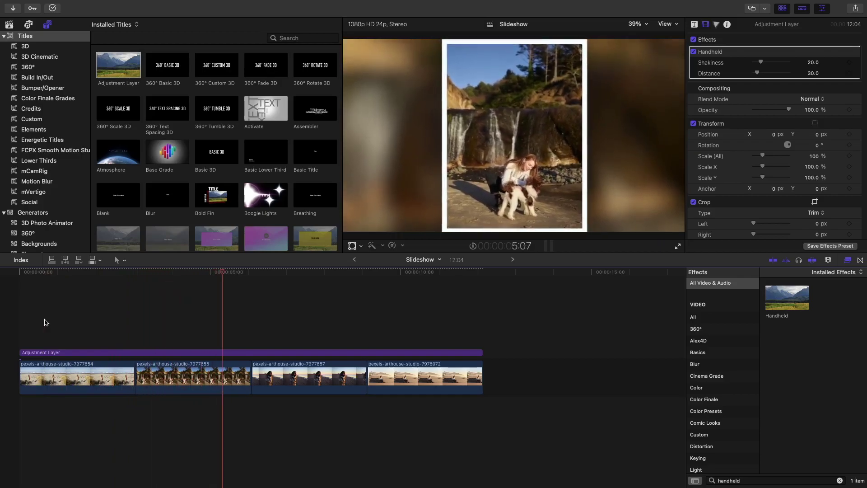
{"action": "key", "text": "space"}
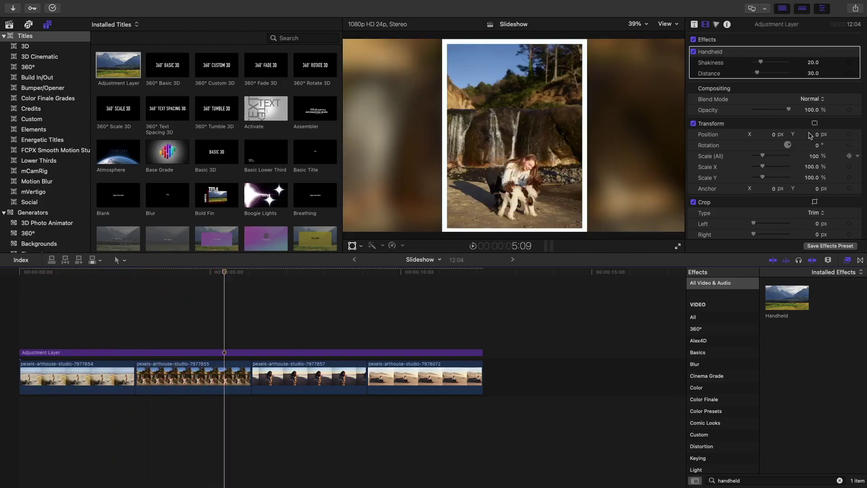
Search for Bokeh Random and drop it onto the Adjustment Layer.
{"action": "left_click", "coordinate": [724, 481]}
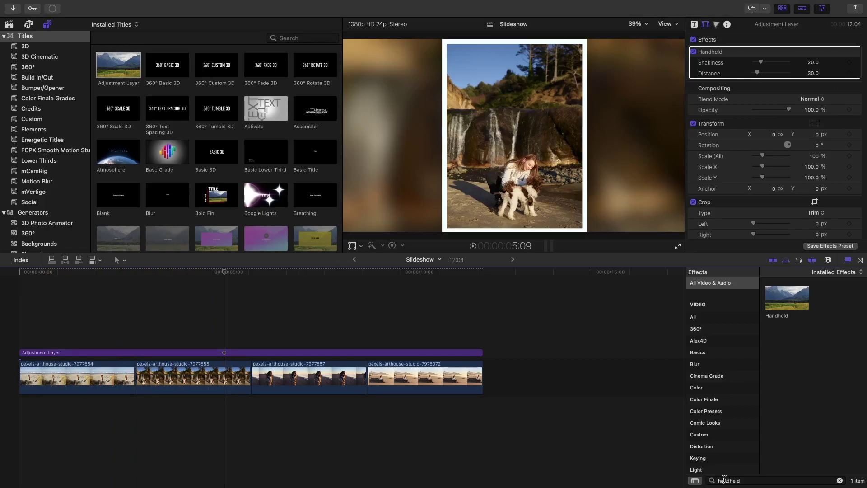
{"action": "double_click", "coordinate": [725, 480]}
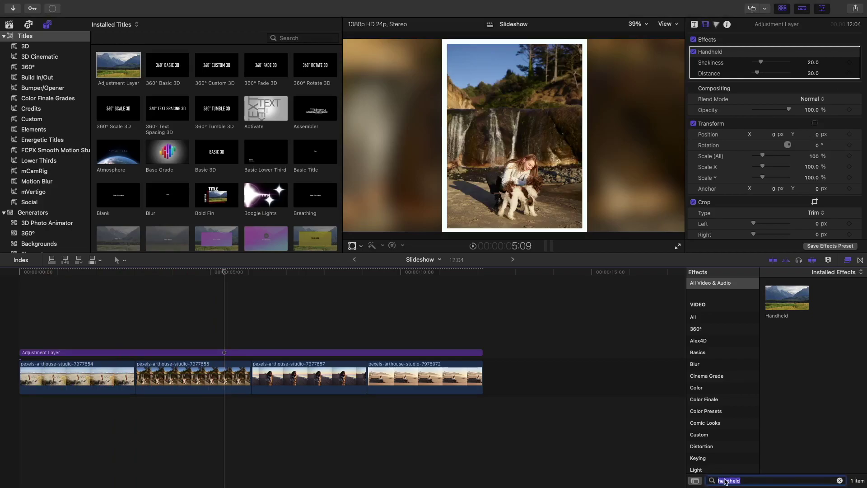
{"action": "type", "text": "bokeh rand"}
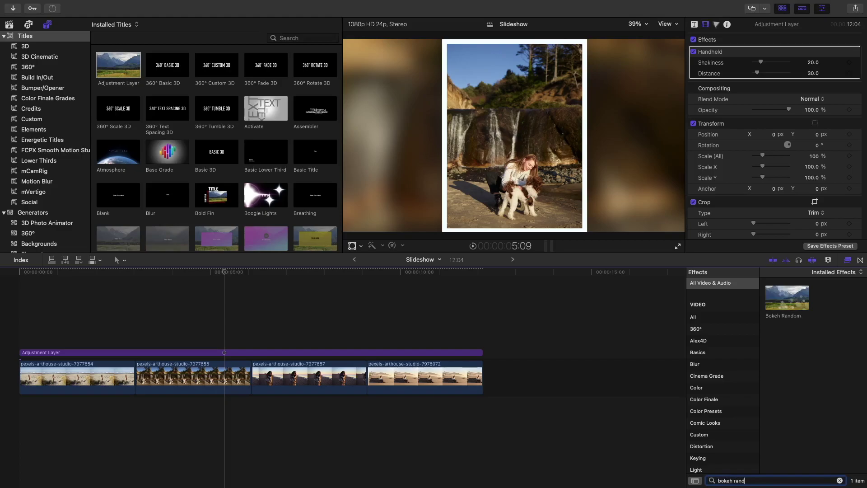
{"action": "left_click_drag", "start_coordinate": [799, 294], "coordinate": [222, 354]}
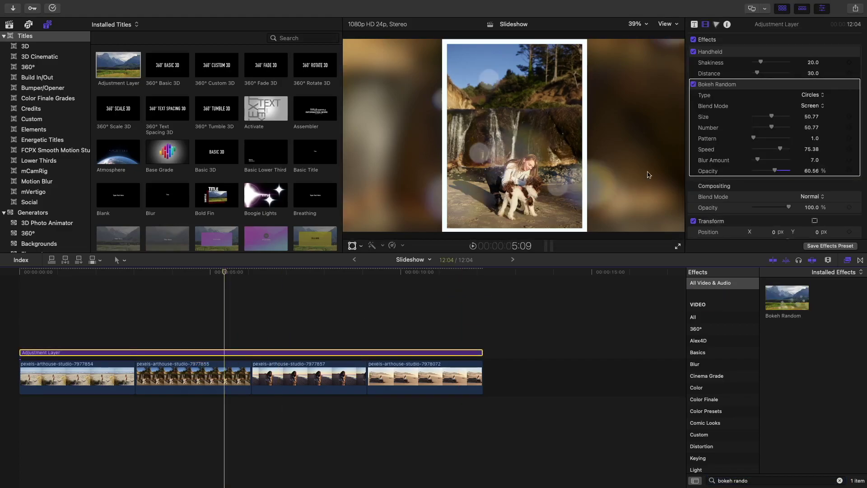
Set Bokeh Random's Size to 100 and Blur Amount to 64.
{"action": "scroll", "coordinate": [839, 81], "scroll_direction": "down", "scroll_amount": 1}
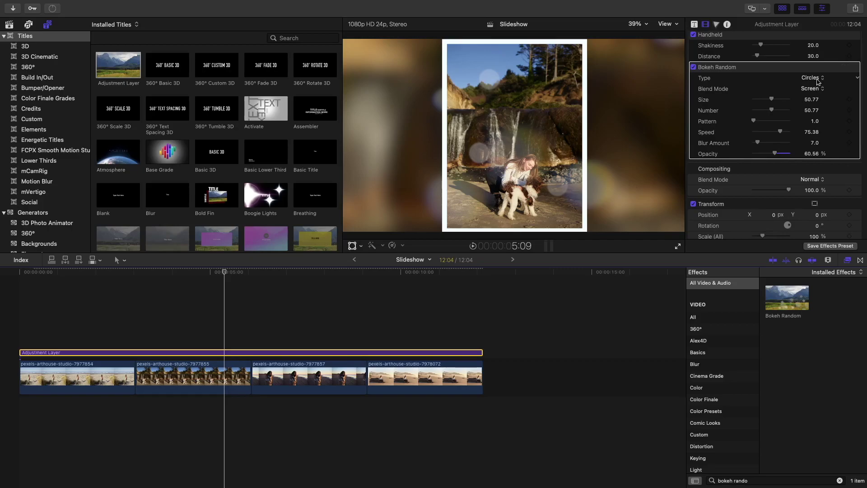
{"action": "left_click_drag", "start_coordinate": [772, 100], "coordinate": [791, 102]}
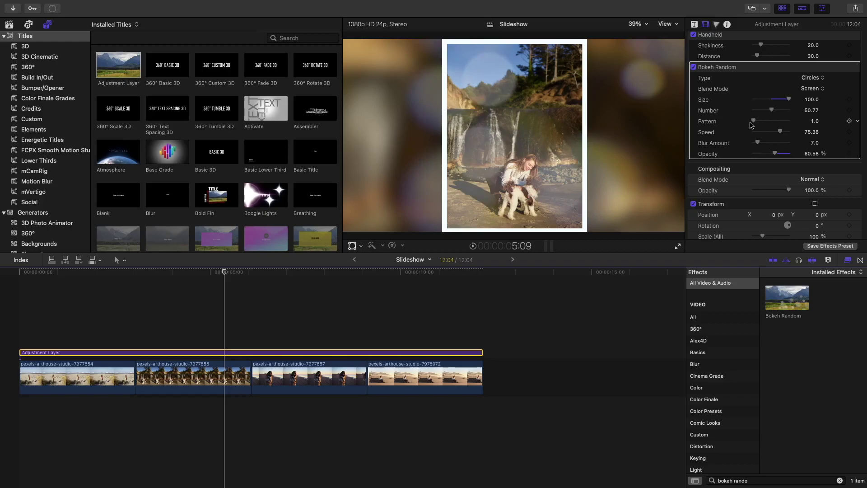
{"action": "mouse_move", "coordinate": [757, 143]}
{"action": "left_mouse_down"}
{"action": "mouse_move", "coordinate": [788, 143]}
{"action": "mouse_move", "coordinate": [763, 156]}
{"action": "left_mouse_up"}
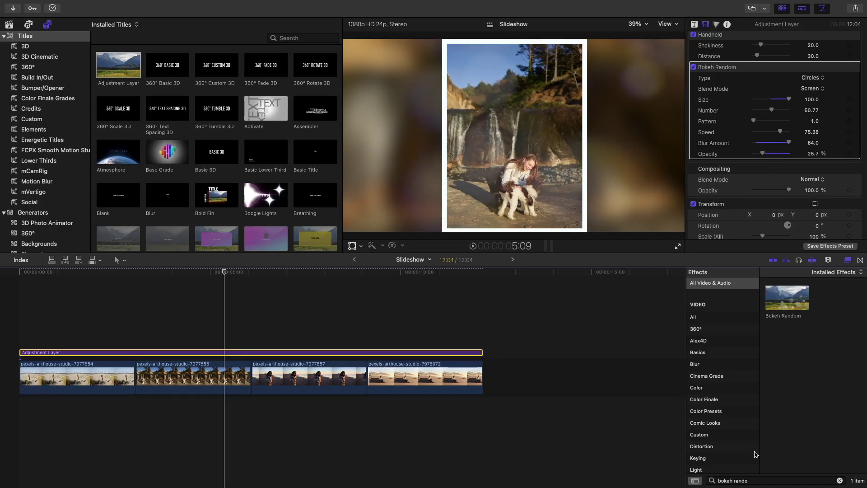
Apply the Artifacts effect to the Adjustment Layer and heavily blur its light spots.
{"action": "left_click", "coordinate": [747, 477]}
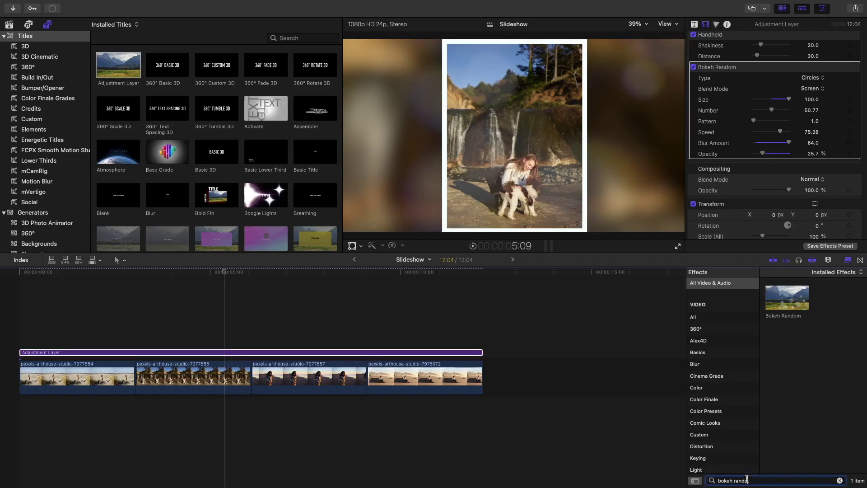
{"action": "key", "text": "super+a"}
{"action": "type", "text": "artifa"}
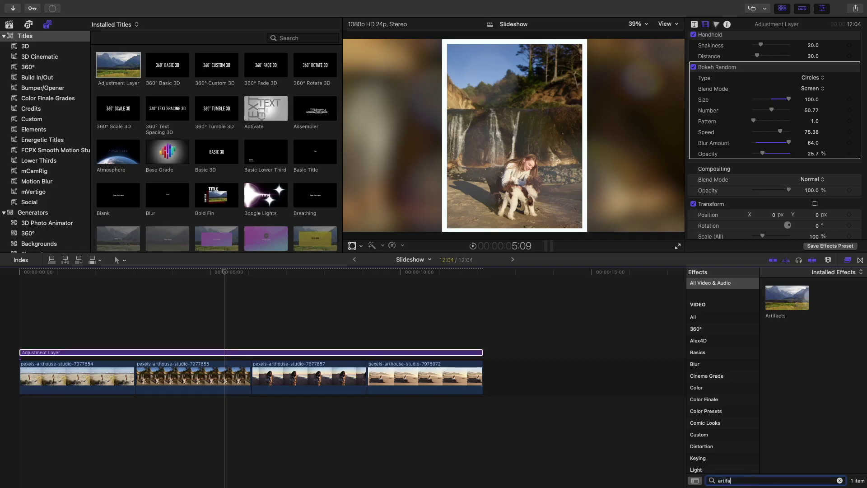
{"action": "left_click_drag", "start_coordinate": [790, 306], "coordinate": [320, 352]}
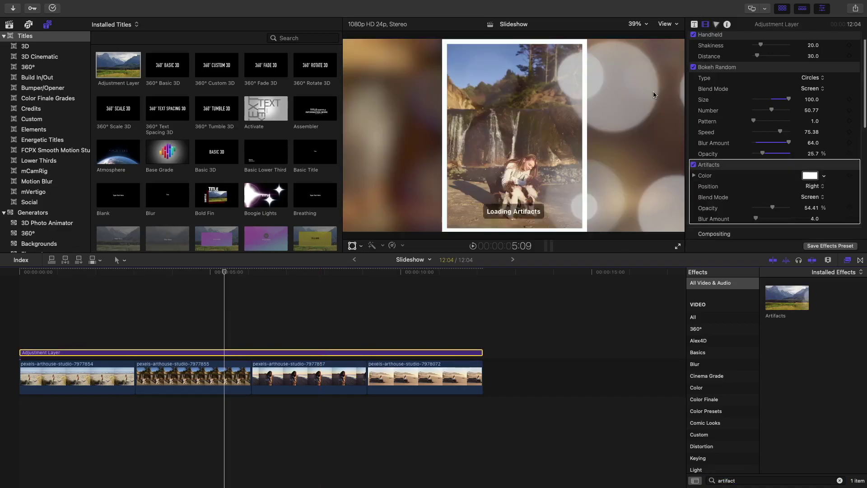
{"action": "scroll", "coordinate": [834, 157], "scroll_direction": "down", "scroll_amount": 3}
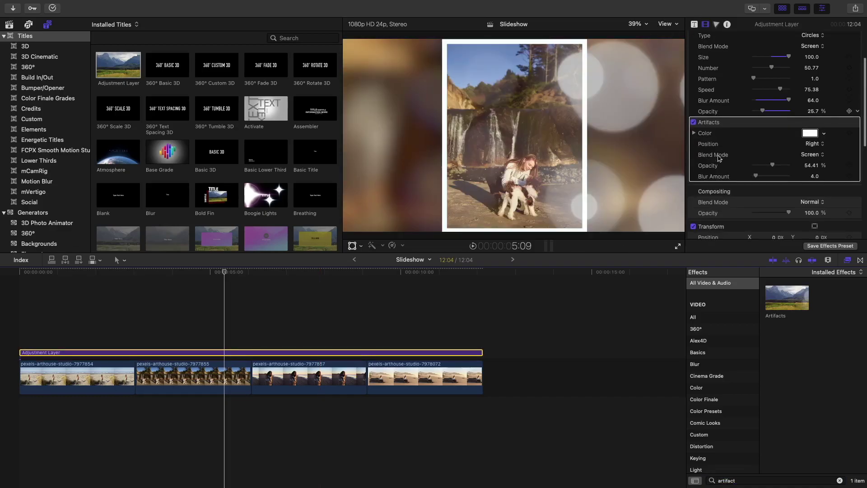
{"action": "mouse_move", "coordinate": [755, 176]}
{"action": "left_mouse_down"}
{"action": "mouse_move", "coordinate": [788, 175]}
{"action": "mouse_move", "coordinate": [760, 165]}
{"action": "left_mouse_up"}
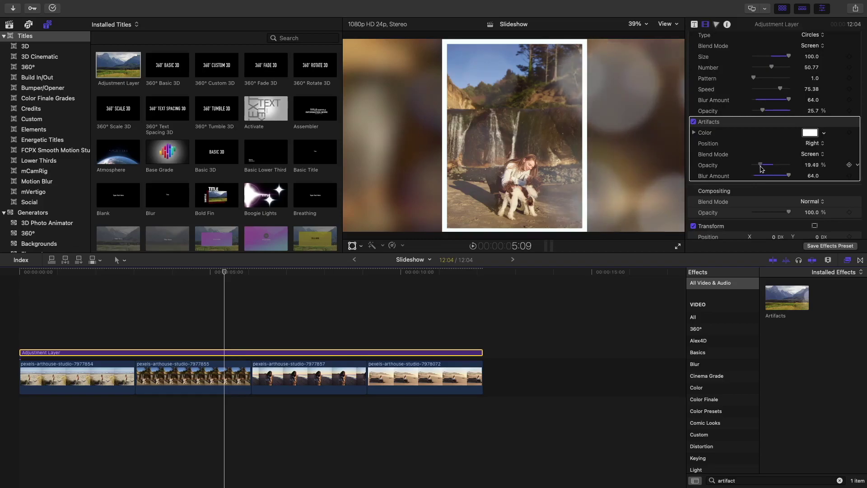
Change the Artifacts colour to a pale light blue from the colour wheel.
{"action": "left_click", "coordinate": [809, 133]}
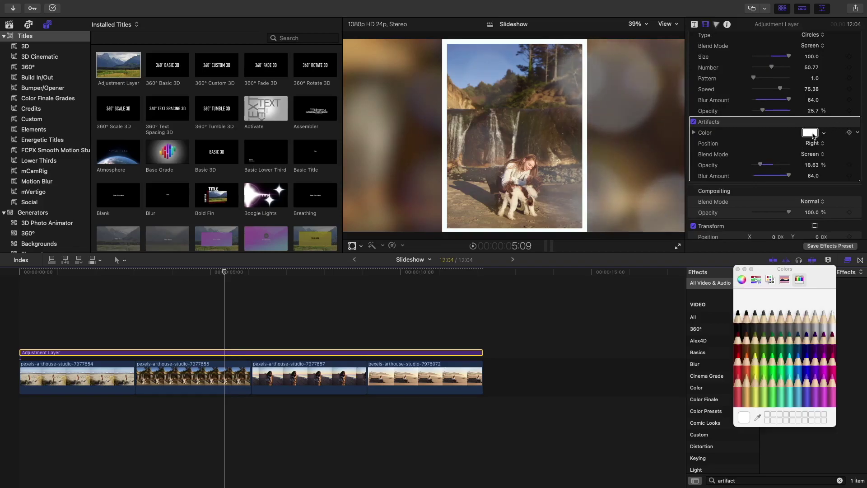
{"action": "left_click", "coordinate": [791, 370]}
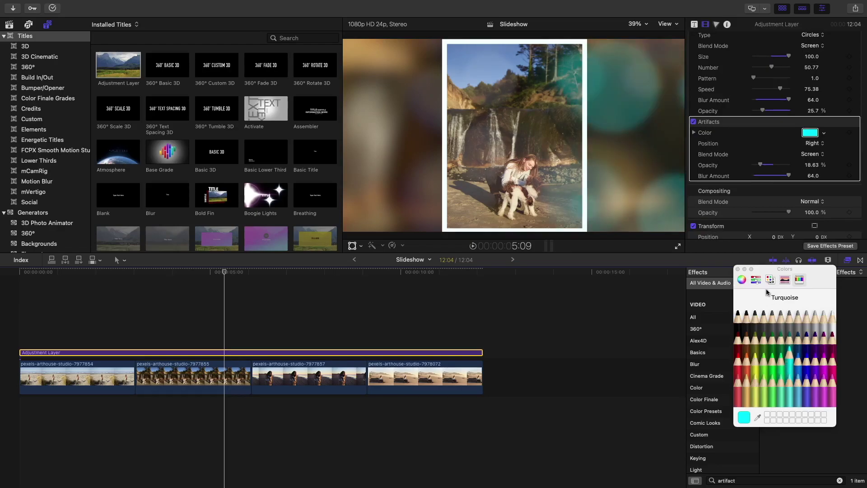
{"action": "left_click", "coordinate": [741, 279]}
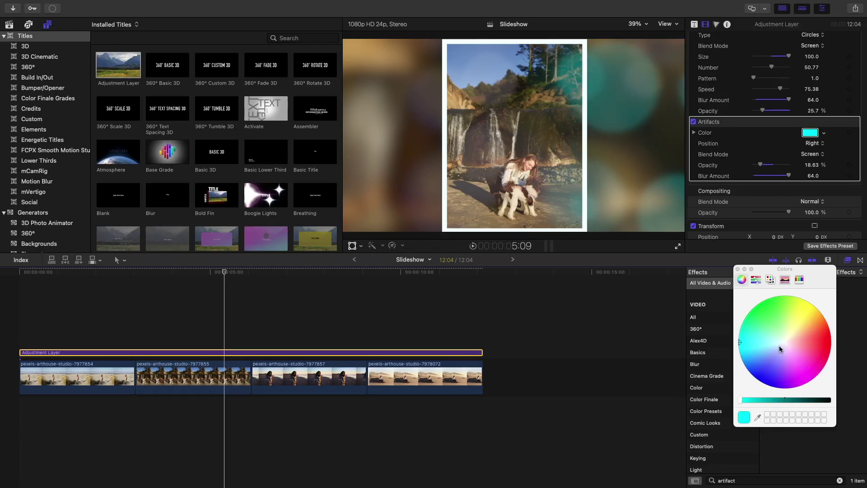
{"action": "left_click", "coordinate": [777, 345]}
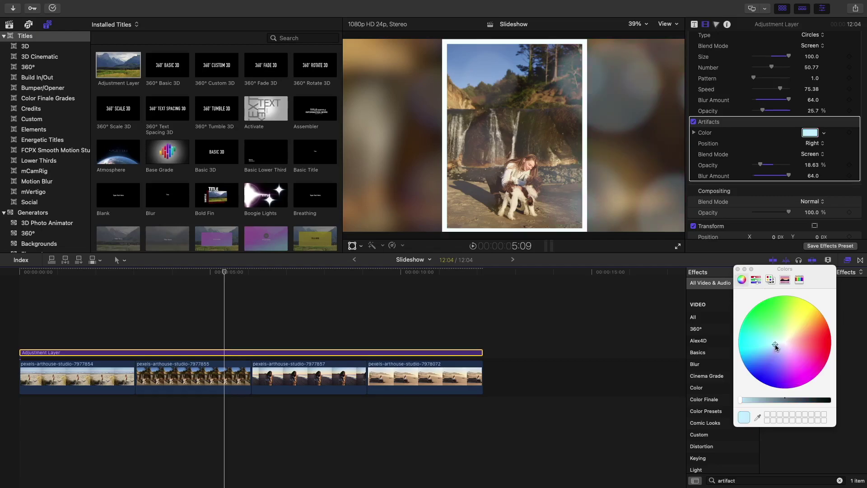
{"action": "left_click", "coordinate": [737, 270]}
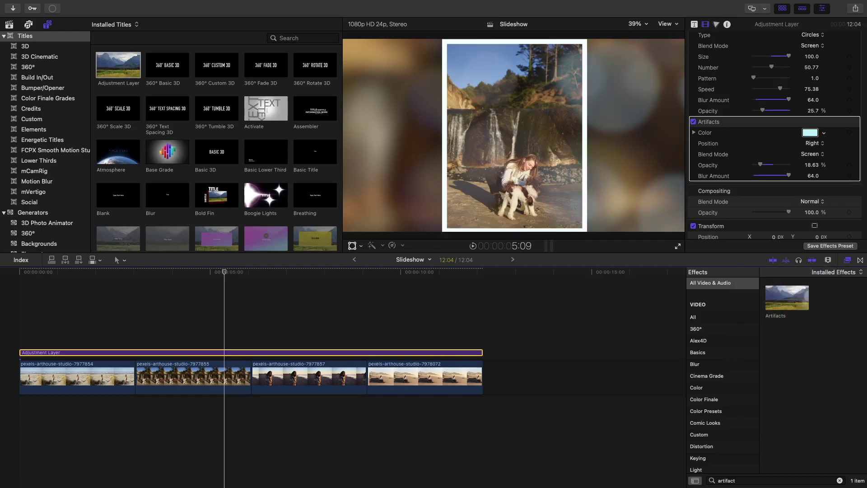
Search Effects for 'highligh' and apply Highlights to the adjustment layer.
{"action": "double_click", "coordinate": [744, 481]}
{"action": "type", "text": "high"}
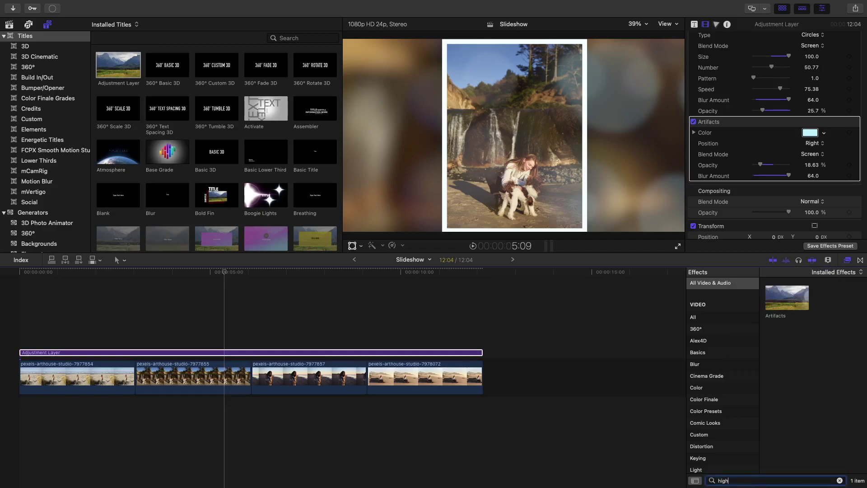
{"action": "type", "text": "ligh"}
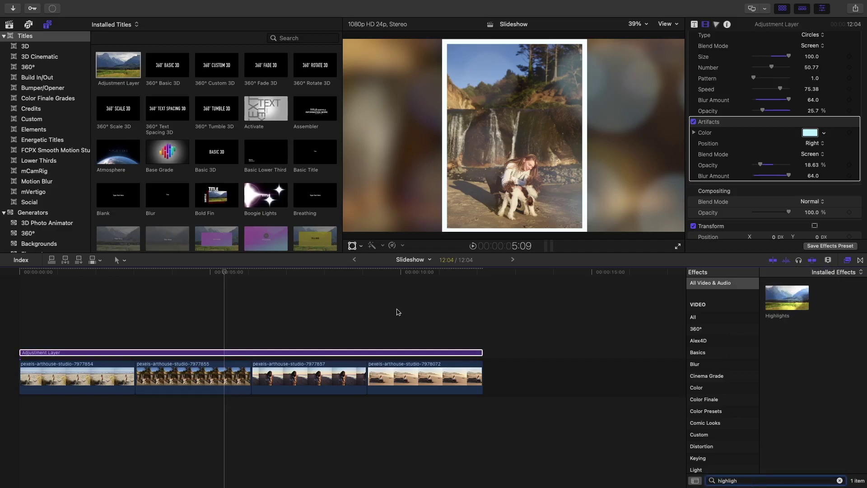
{"action": "left_click_drag", "start_coordinate": [398, 312], "coordinate": [347, 352]}
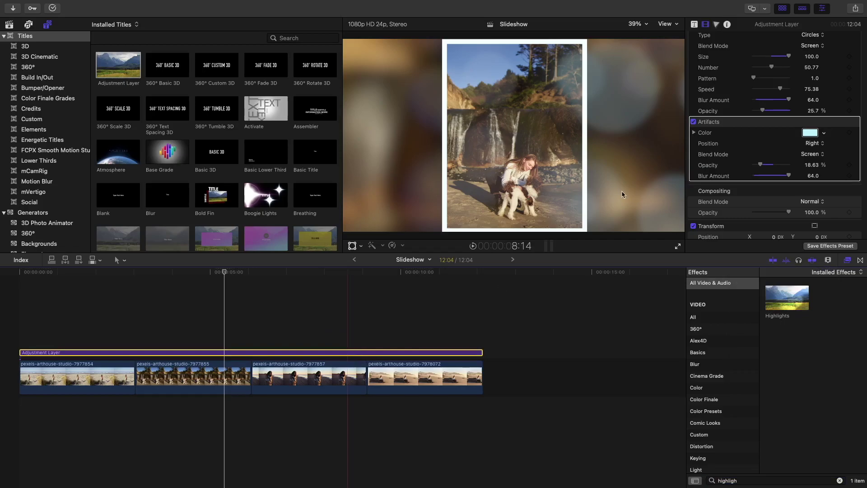
Lower the Highlights intensity to 13.74 and set its temperature to Warm.
{"action": "scroll", "coordinate": [774, 165], "scroll_direction": "down", "scroll_amount": 3}
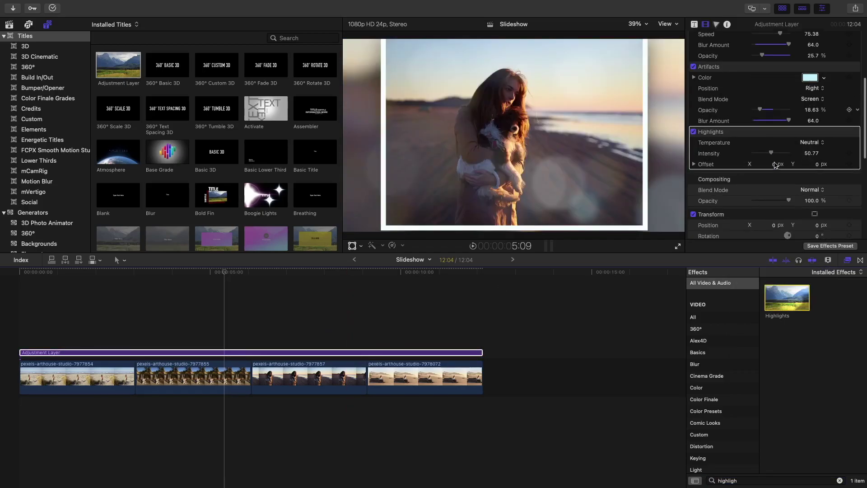
{"action": "scroll", "coordinate": [774, 164], "scroll_direction": "down", "scroll_amount": 2}
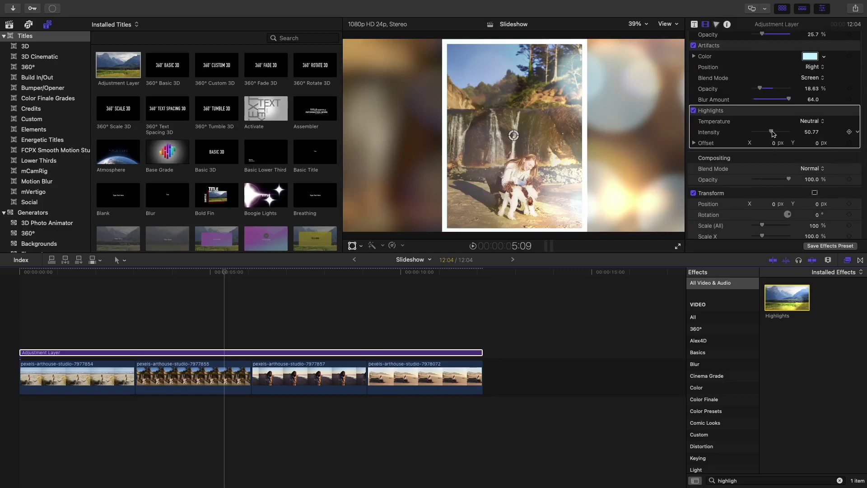
{"action": "left_click_drag", "start_coordinate": [765, 134], "coordinate": [759, 134]}
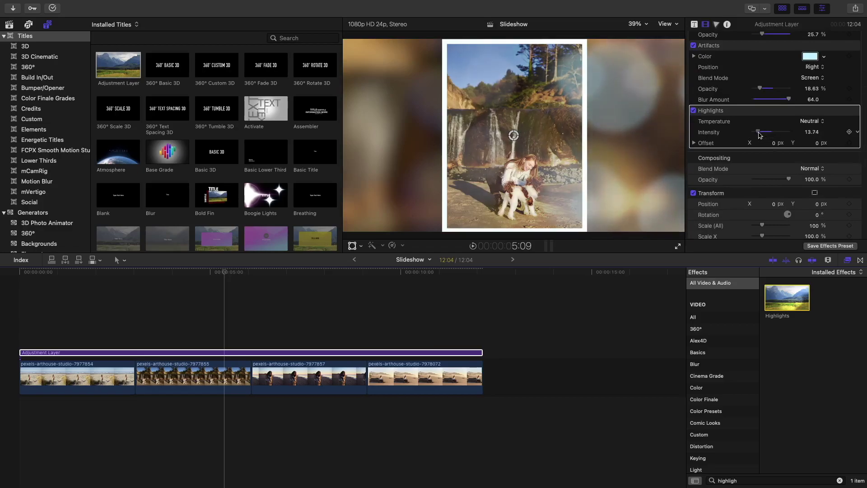
{"action": "left_click", "coordinate": [808, 121]}
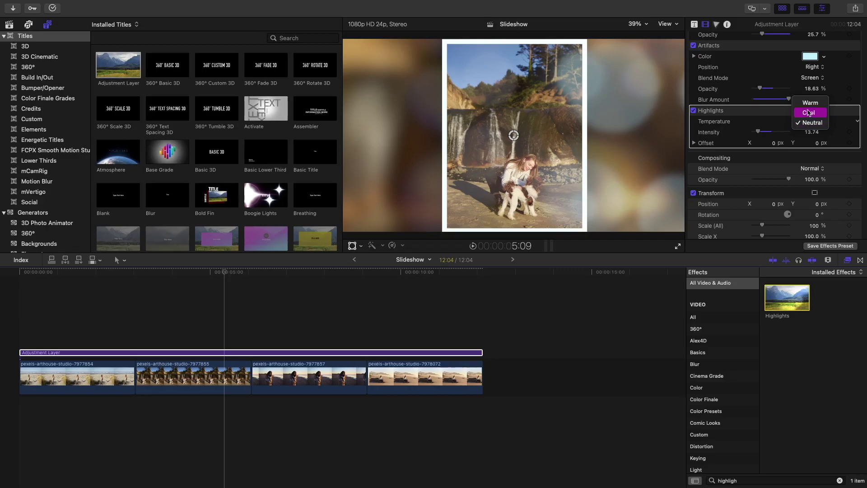
{"action": "left_click", "coordinate": [809, 104]}
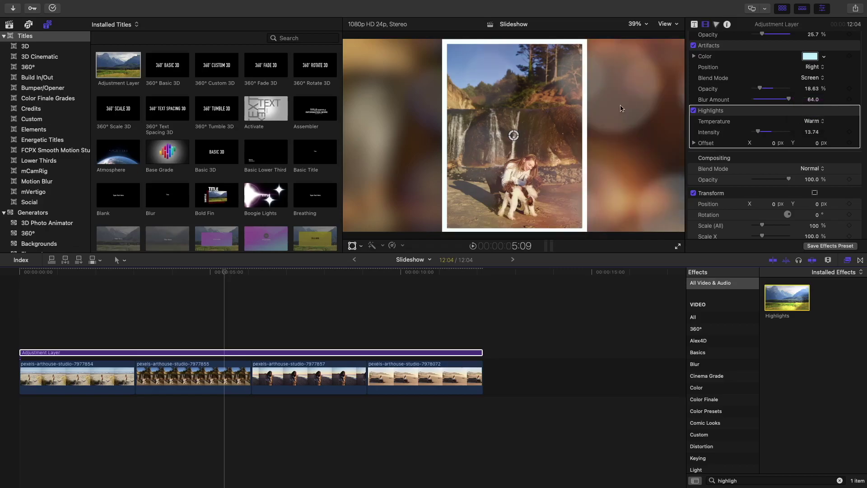
{"action": "left_click", "coordinate": [265, 329]}
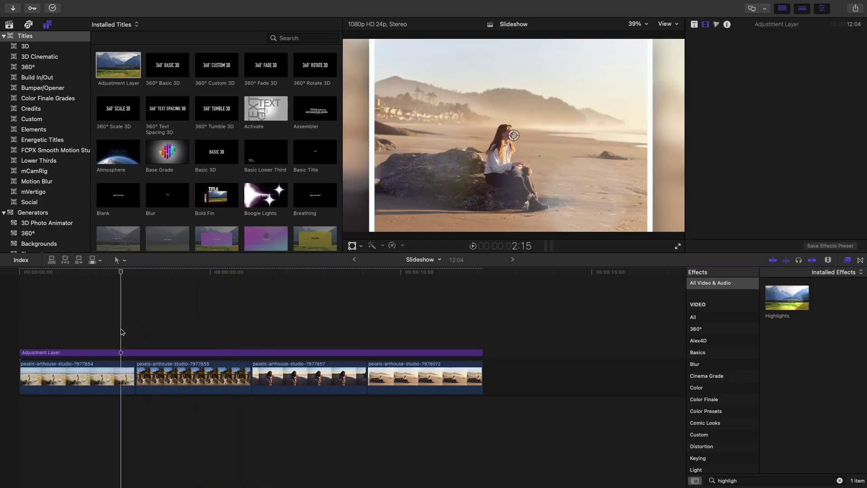
Play a short preview of the slideshow, then stop it.
{"action": "key", "text": "b"}
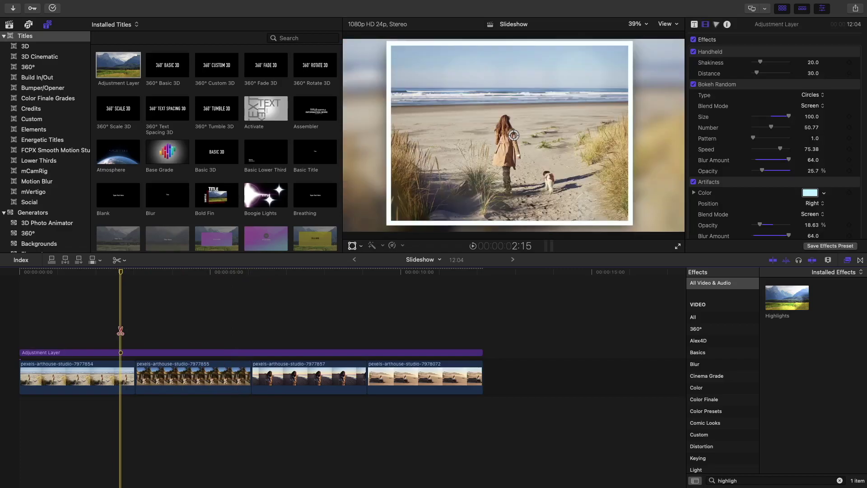
{"action": "key", "text": "space"}
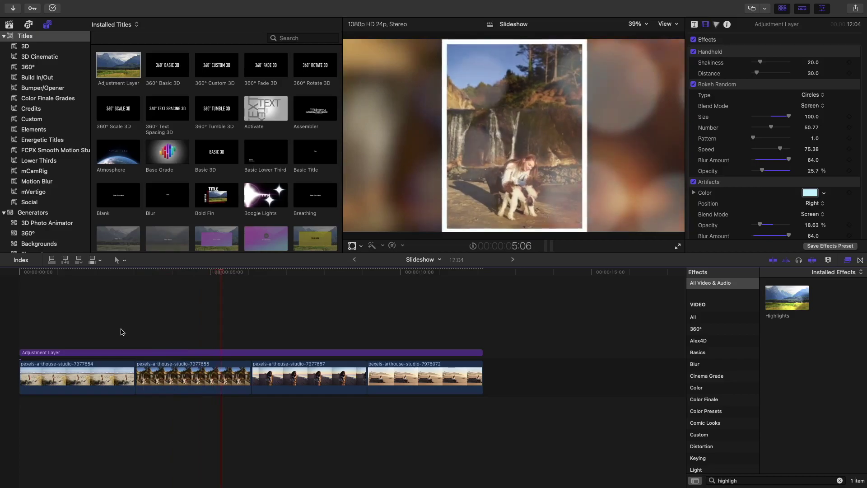
{"action": "key", "text": "space"}
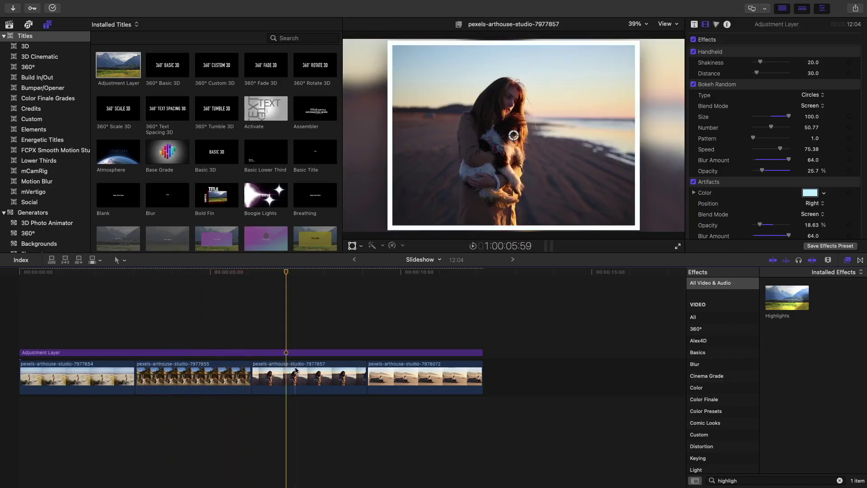
Reduce the adjustment layer's Bokeh Random opacity to 6.75% and resume playback.
{"action": "left_click", "coordinate": [230, 352]}
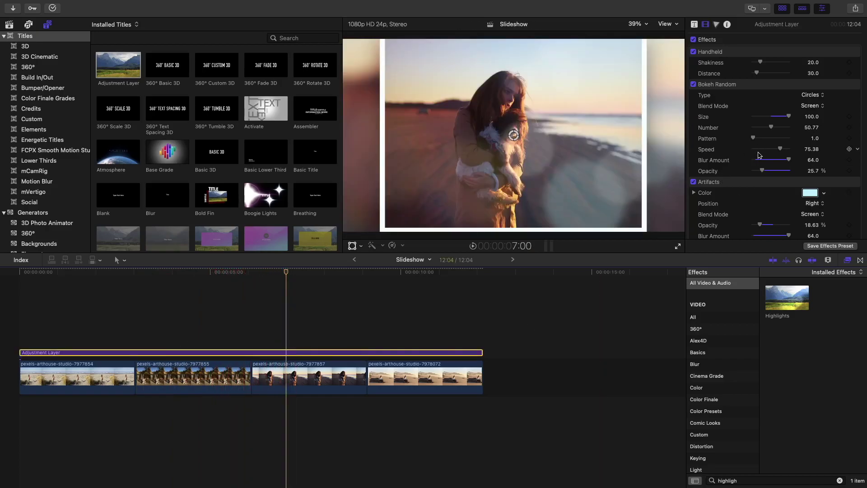
{"action": "left_click_drag", "start_coordinate": [762, 172], "coordinate": [760, 173]}
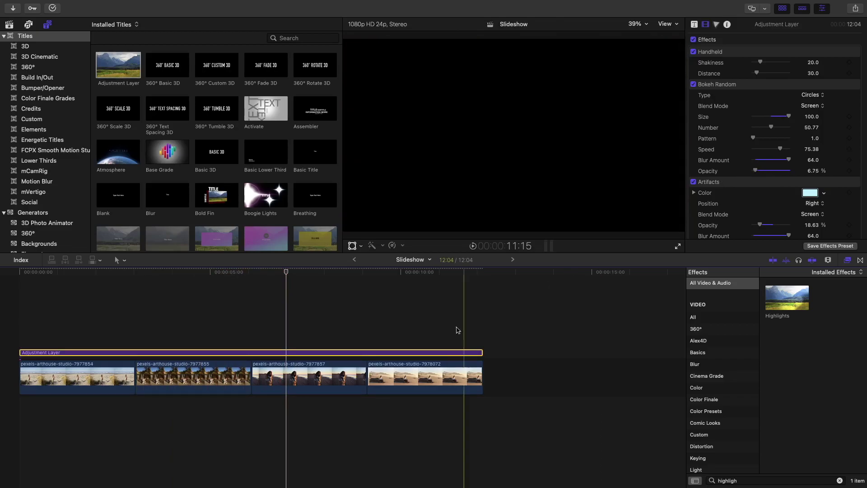
{"action": "scroll", "coordinate": [741, 187], "scroll_direction": "down", "scroll_amount": 3}
{"action": "left_click", "coordinate": [233, 338]}
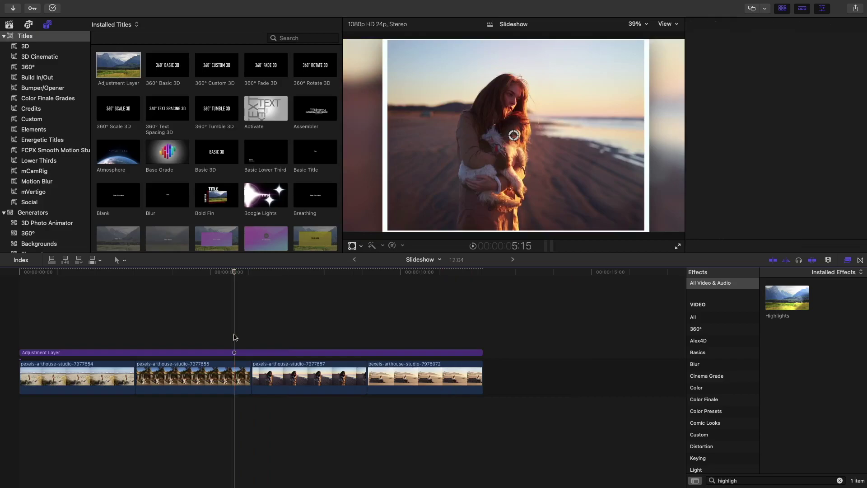
{"action": "key", "text": "space"}
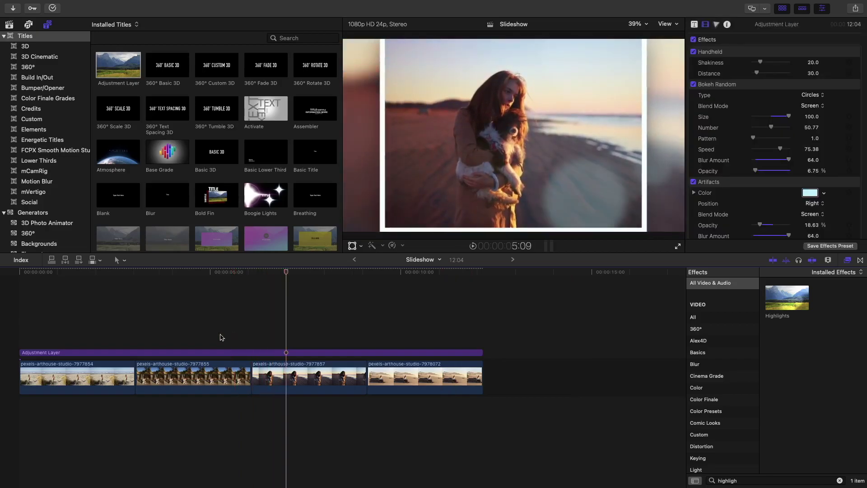
Select the first photo clip and move the playhead to its last frame.
{"action": "left_click", "coordinate": [68, 322]}
{"action": "key", "text": "c"}
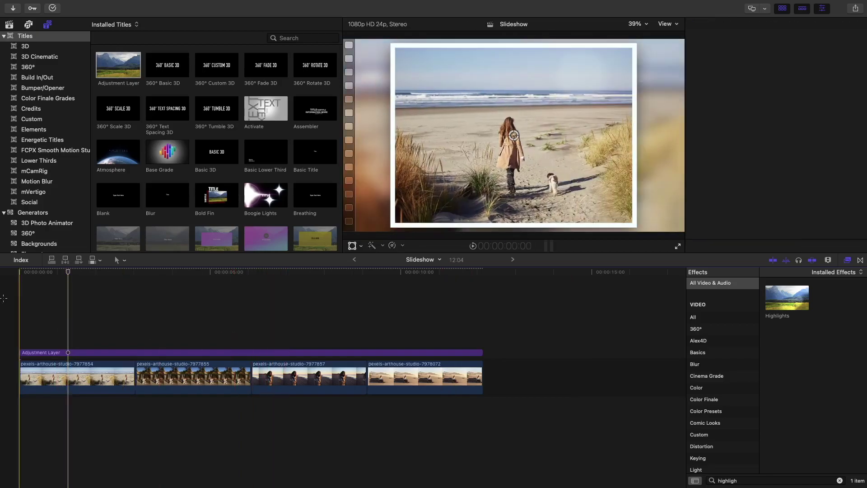
{"action": "key", "text": "Home"}
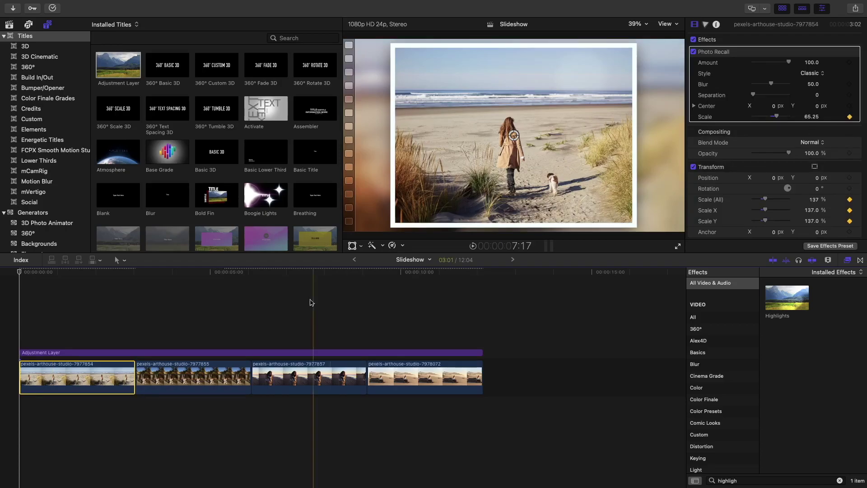
{"action": "key", "text": "Down"}
{"action": "scroll", "coordinate": [777, 75], "scroll_direction": "down", "scroll_amount": 2}
{"action": "key", "text": "Left"}
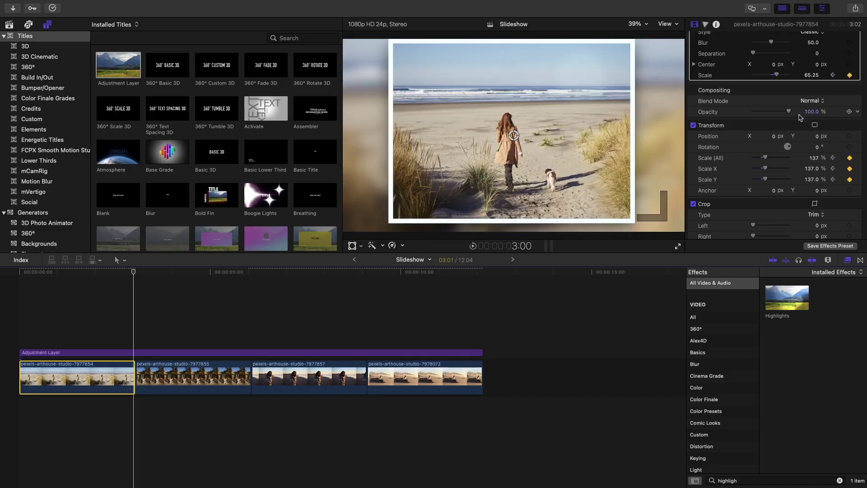
Keyframe Scale to 124% and Photo Recall scale to 70.35, then replay from the start.
{"action": "left_click_drag", "start_coordinate": [765, 159], "coordinate": [766, 161]}
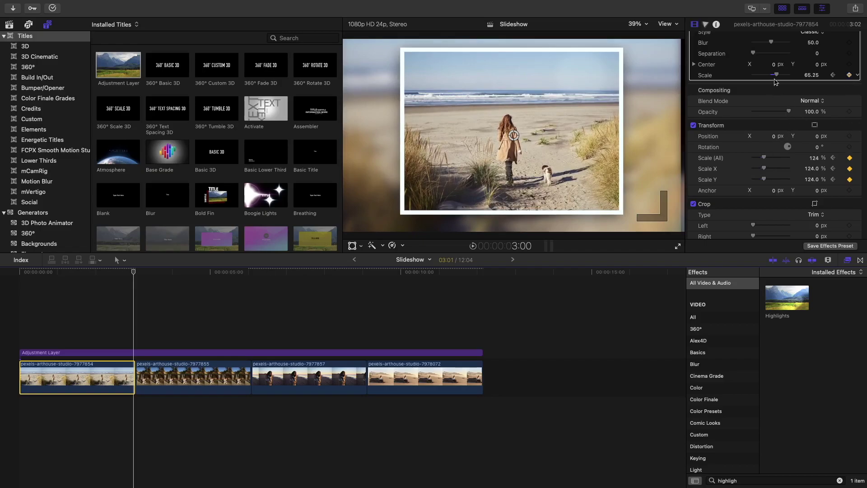
{"action": "left_click_drag", "start_coordinate": [779, 76], "coordinate": [781, 77]}
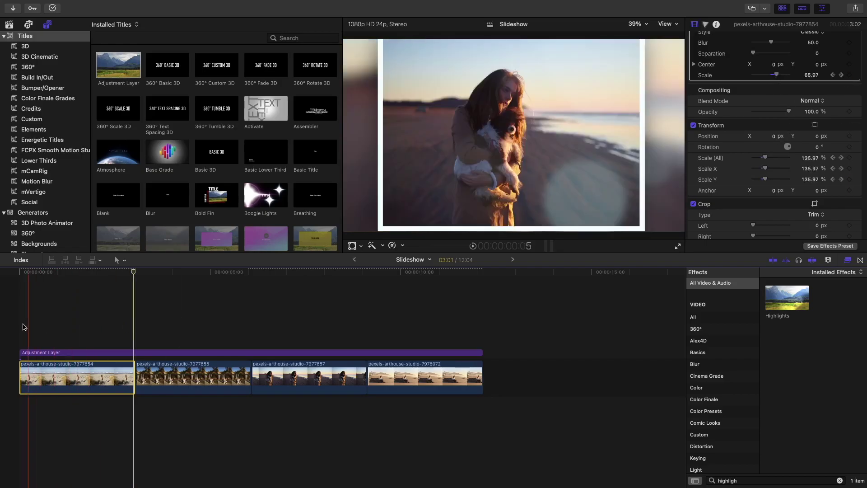
{"action": "left_click", "coordinate": [16, 326]}
{"action": "key", "text": "space"}
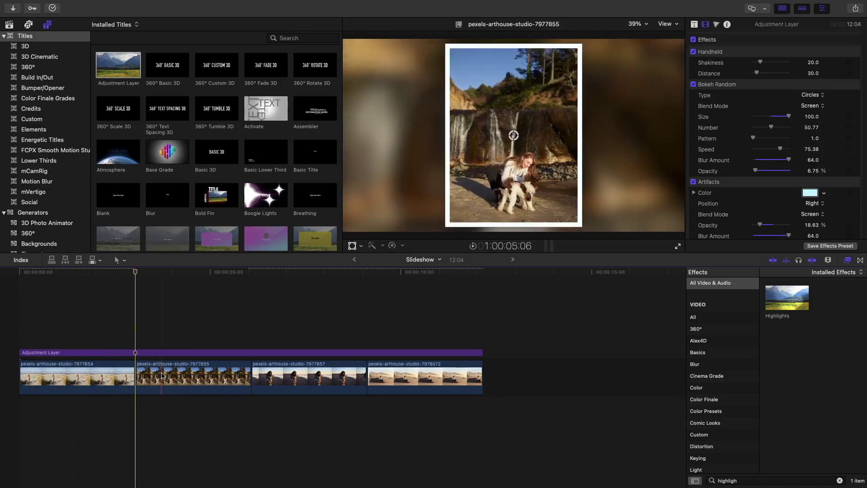
Select the pexels-arthouse-studio-7977855 clip to view its 242% Transform scale.
{"action": "left_click", "coordinate": [190, 377]}
{"action": "scroll", "coordinate": [830, 109], "scroll_direction": "down", "scroll_amount": 2}
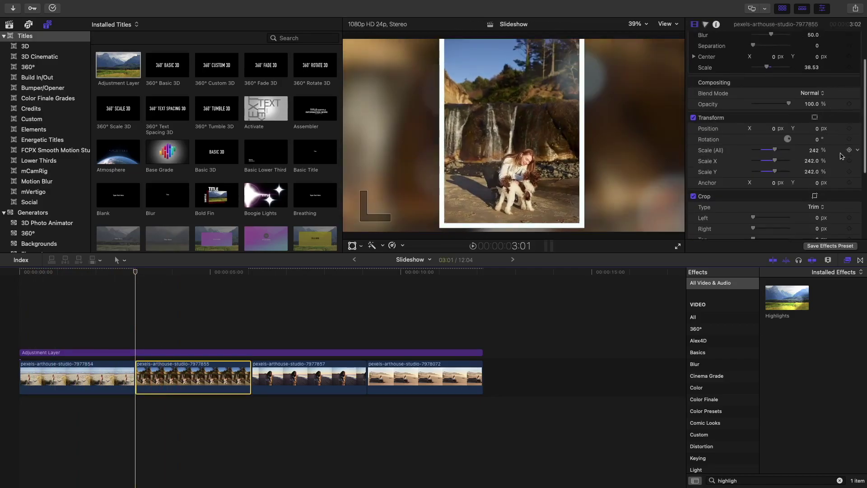